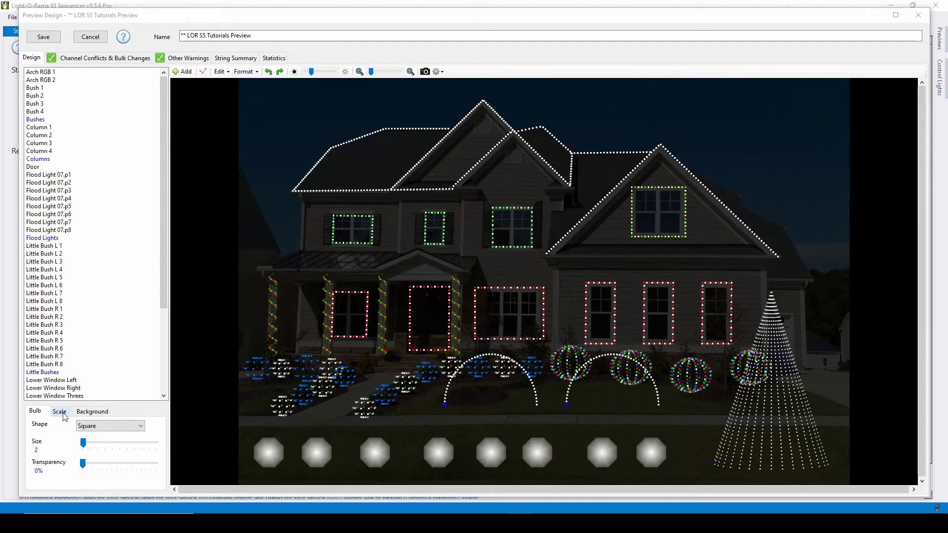
Leave the bulb shape unchanged and set Column 1's spiral bulbs to size 3
{"action": "left_click", "coordinate": [113, 428]}
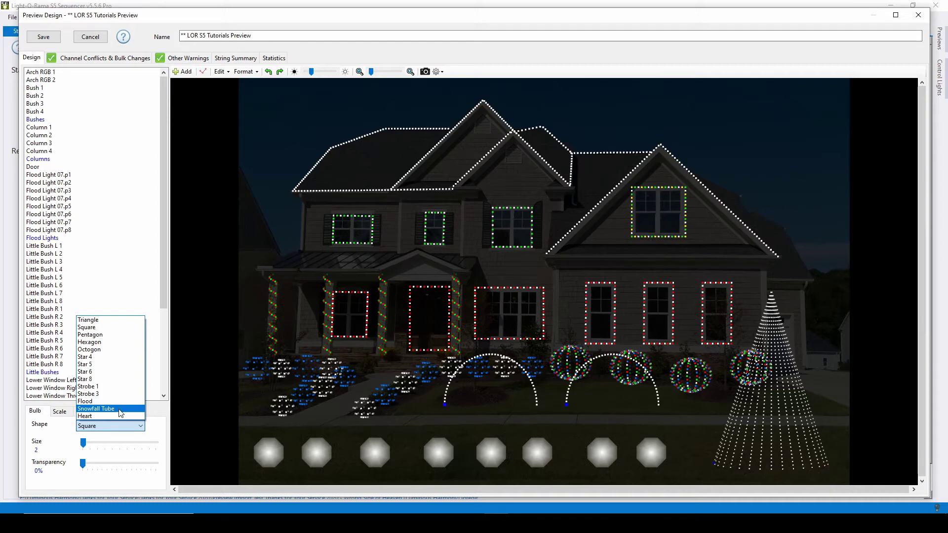
{"action": "left_click", "coordinate": [157, 426]}
{"action": "left_click", "coordinate": [271, 327]}
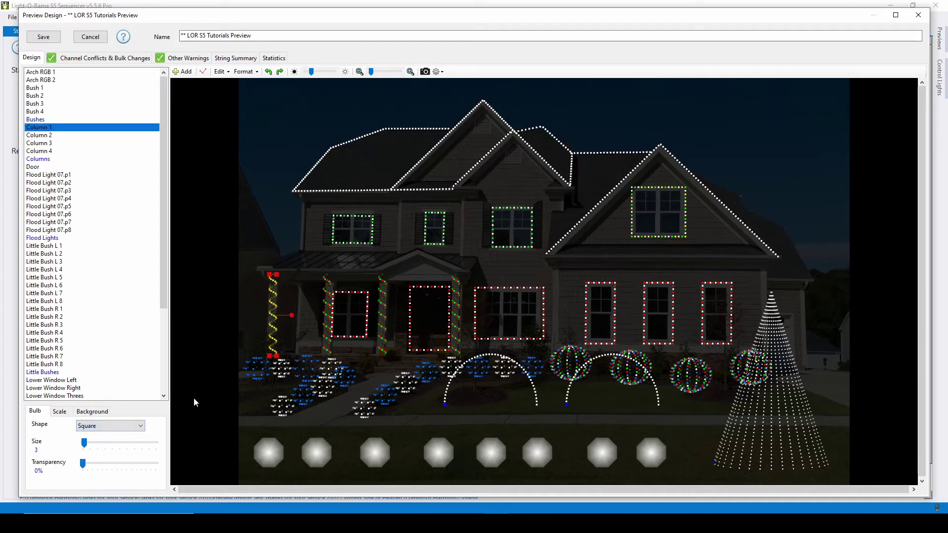
{"action": "mouse_move", "coordinate": [83, 444]}
{"action": "left_mouse_down"}
{"action": "mouse_move", "coordinate": [88, 464]}
{"action": "mouse_move", "coordinate": [97, 464]}
{"action": "mouse_move", "coordinate": [88, 464]}
{"action": "left_mouse_up"}
Select Columns 1–4, try bulb size 5 on them, then revert it
{"action": "left_click", "coordinate": [96, 277]}
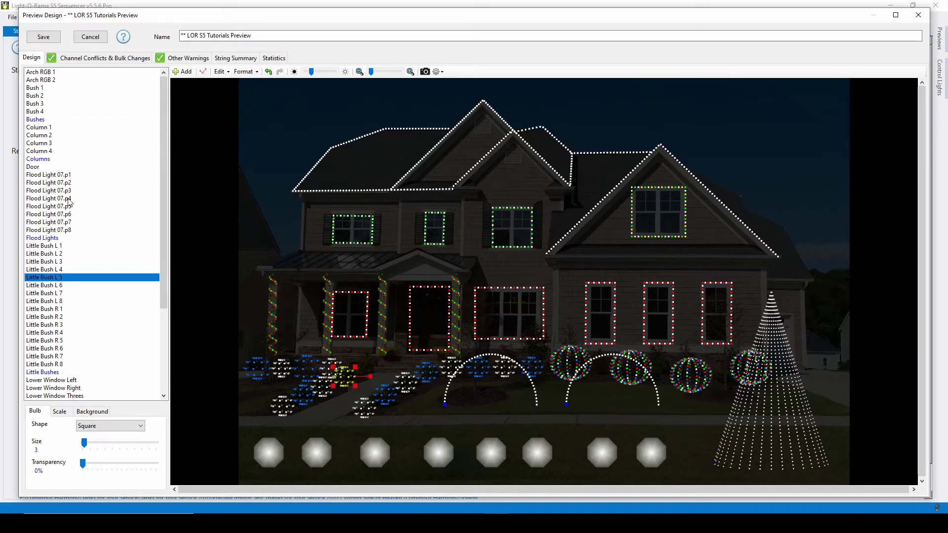
{"action": "left_click", "coordinate": [55, 128]}
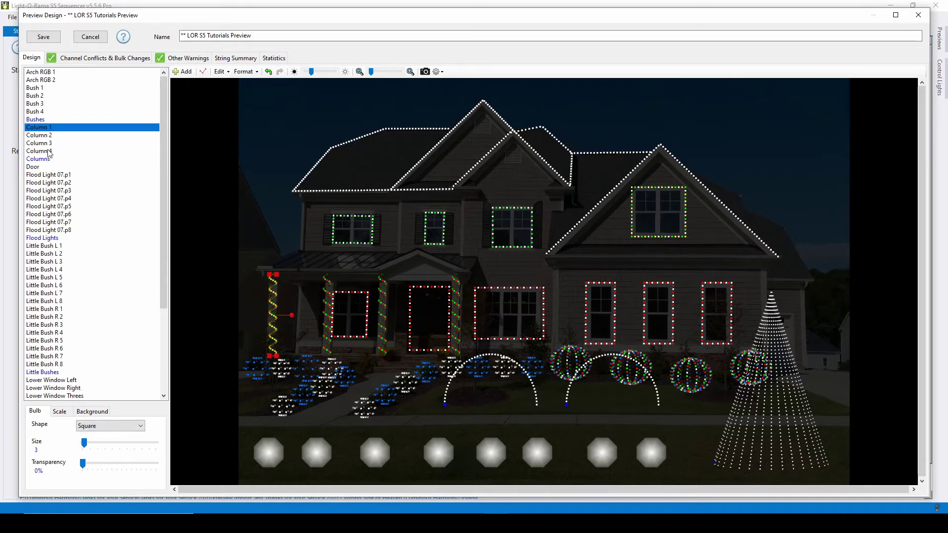
{"action": "left_click", "coordinate": [49, 152], "text": "shift"}
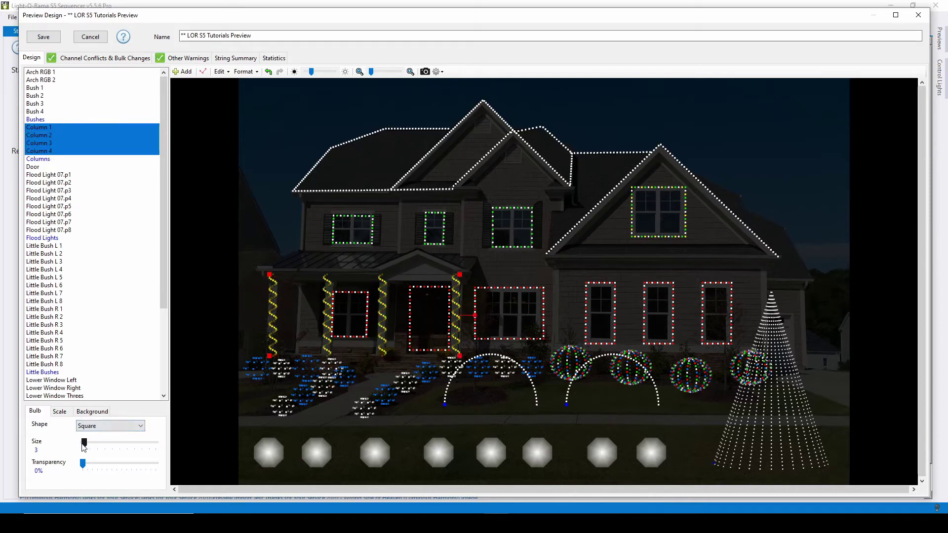
{"action": "left_click_drag", "start_coordinate": [84, 443], "coordinate": [85, 443]}
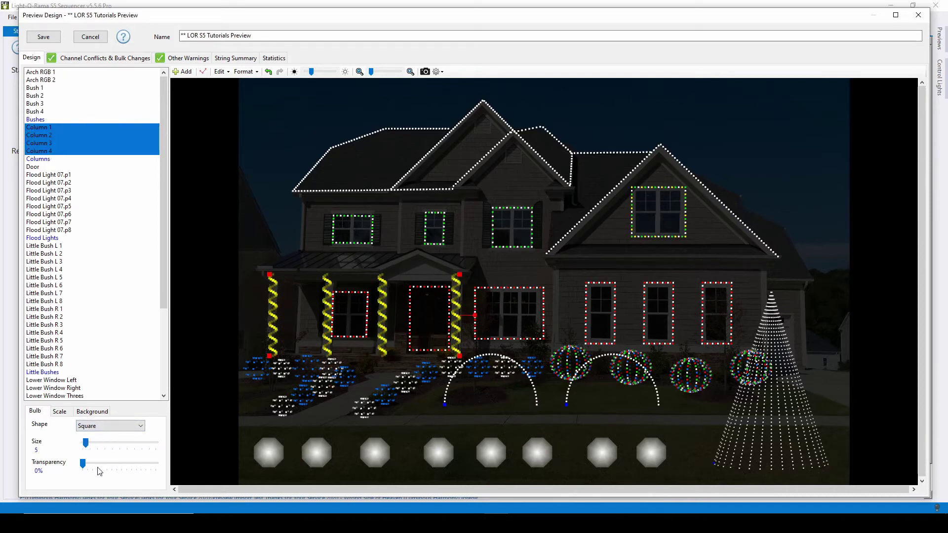
{"action": "key", "text": "Left"}
{"action": "key", "text": "Left"}
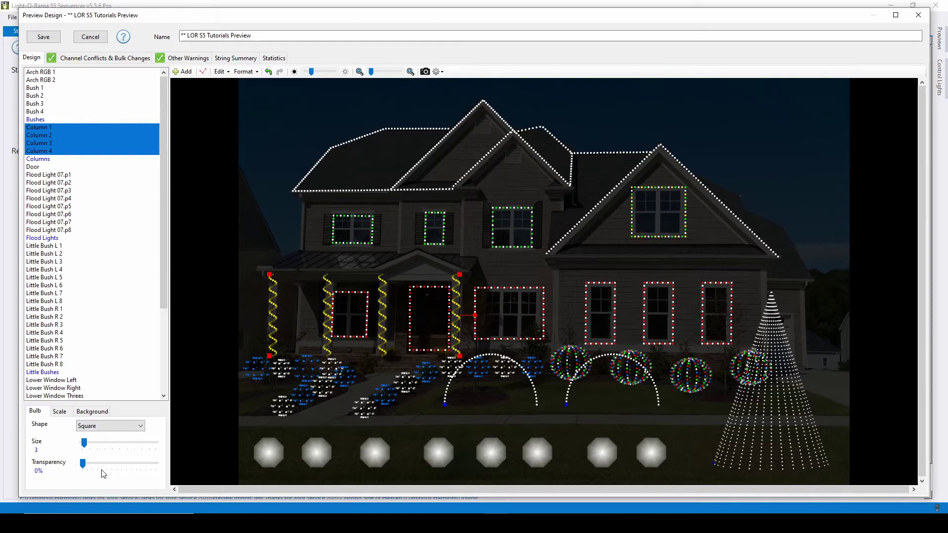
Try adjusting Column 1's height on the Scale tab, then undo the stretch
{"action": "left_click", "coordinate": [60, 413]}
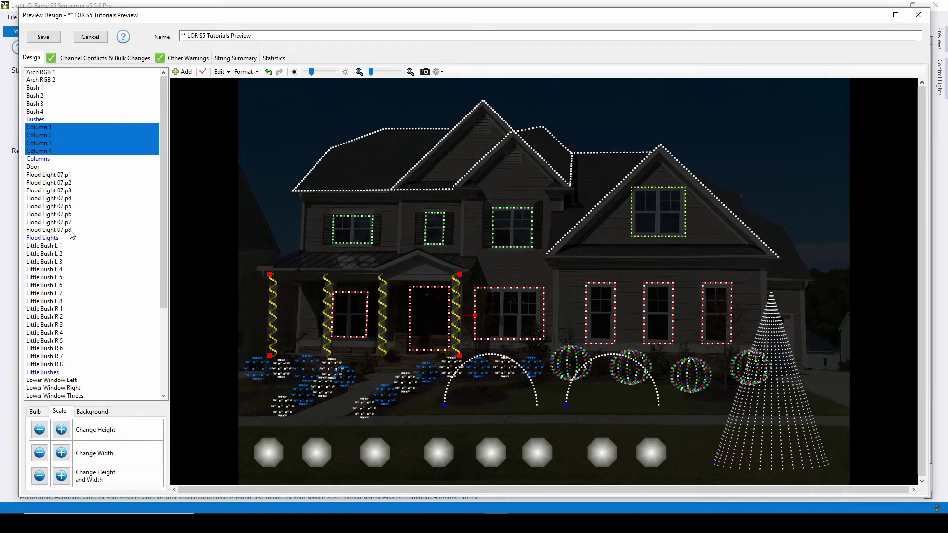
{"action": "left_click", "coordinate": [44, 129]}
{"action": "left_click", "coordinate": [61, 429]}
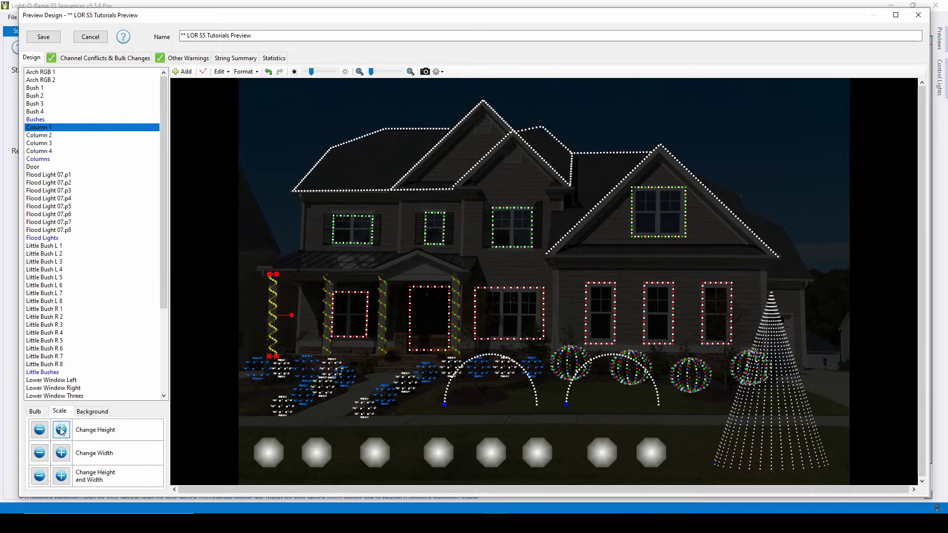
{"action": "left_click", "coordinate": [40, 429]}
{"action": "left_click_drag", "start_coordinate": [277, 273], "coordinate": [278, 269]}
{"action": "key", "text": "ctrl+z"}
Grow Columns 1–4 in height and width, shrink them back slightly, and deselect them
{"action": "left_click", "coordinate": [45, 150], "text": "shift"}
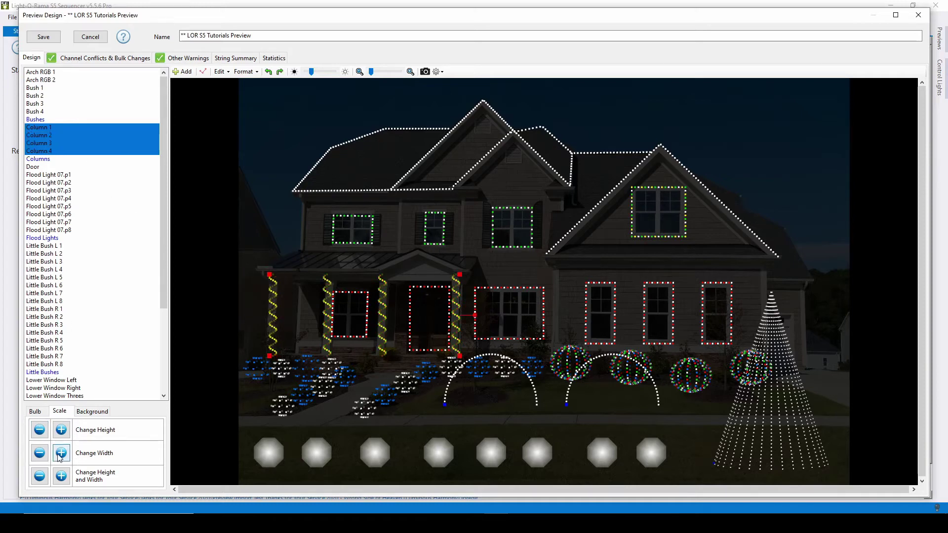
{"action": "left_click", "coordinate": [61, 476]}
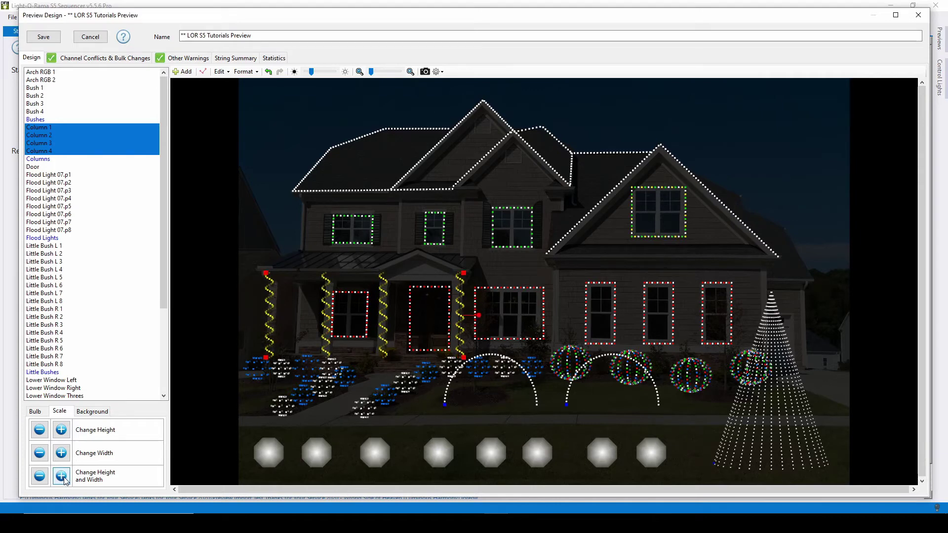
{"action": "left_click", "coordinate": [40, 476]}
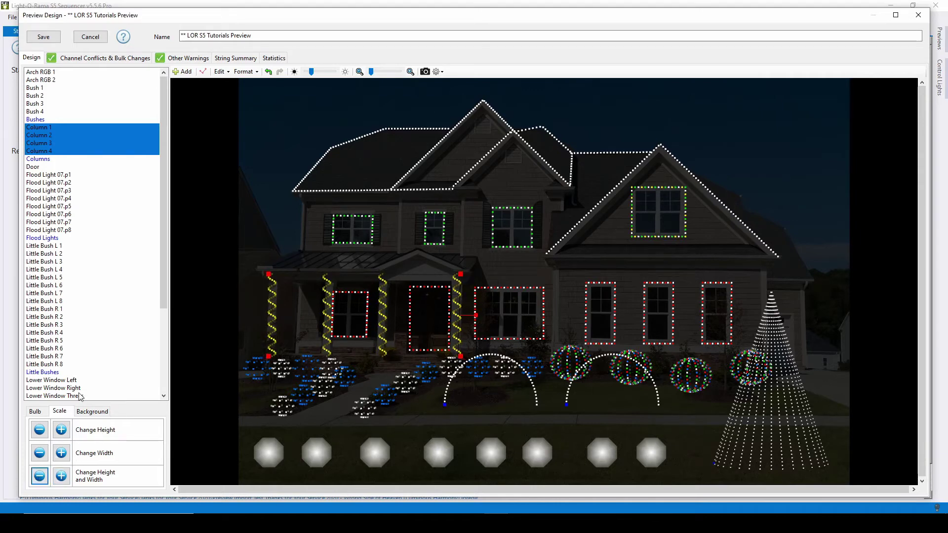
{"action": "left_click", "coordinate": [227, 129]}
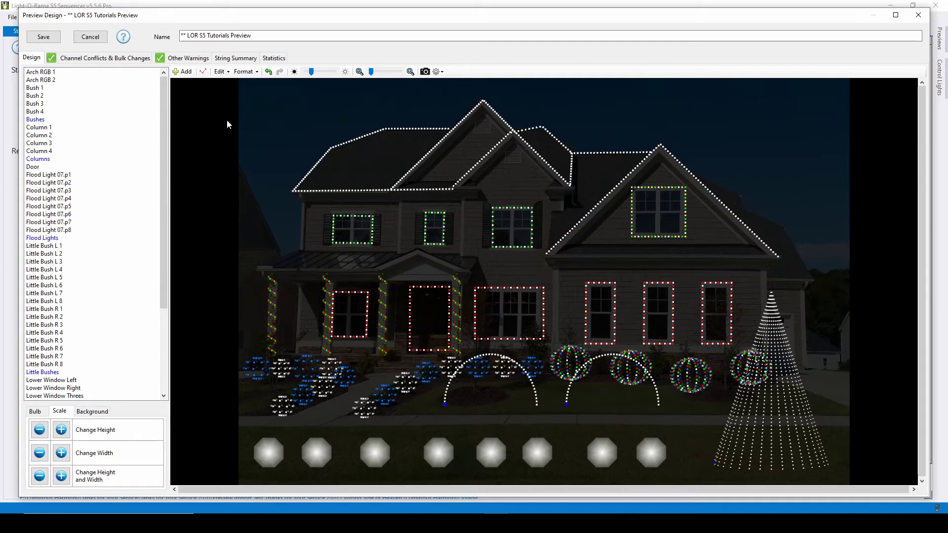
{"action": "left_click", "coordinate": [244, 72]}
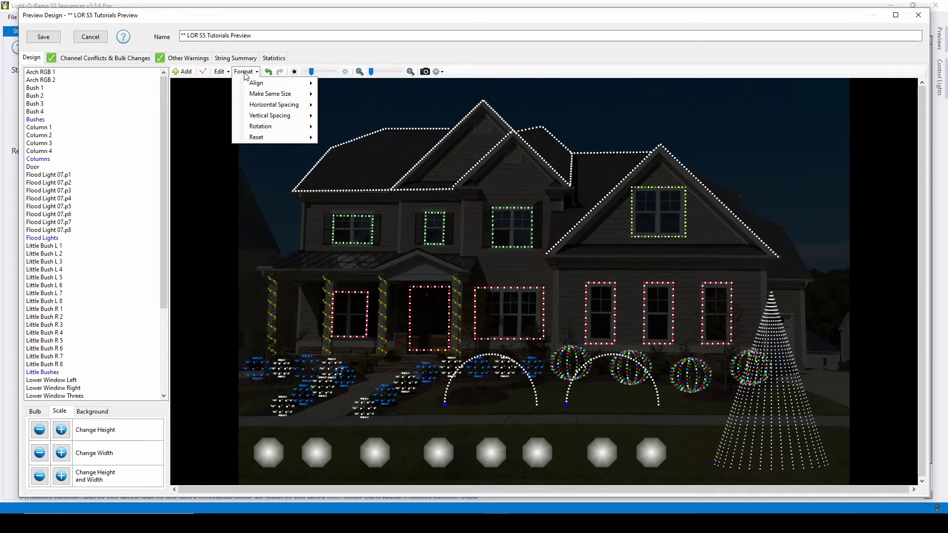
Select Bush 1–4 and try aligning their tops, then undo it
{"action": "left_click", "coordinate": [250, 213]}
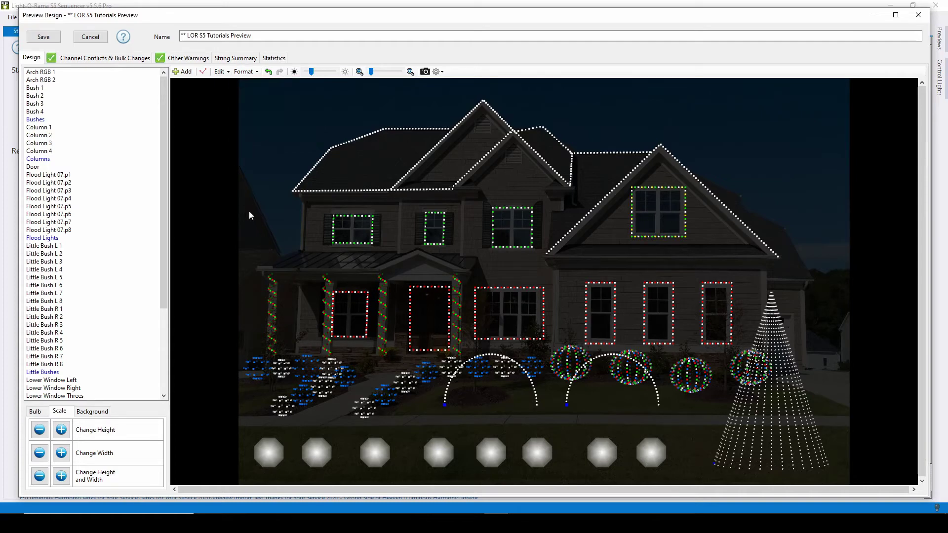
{"action": "left_click", "coordinate": [561, 364]}
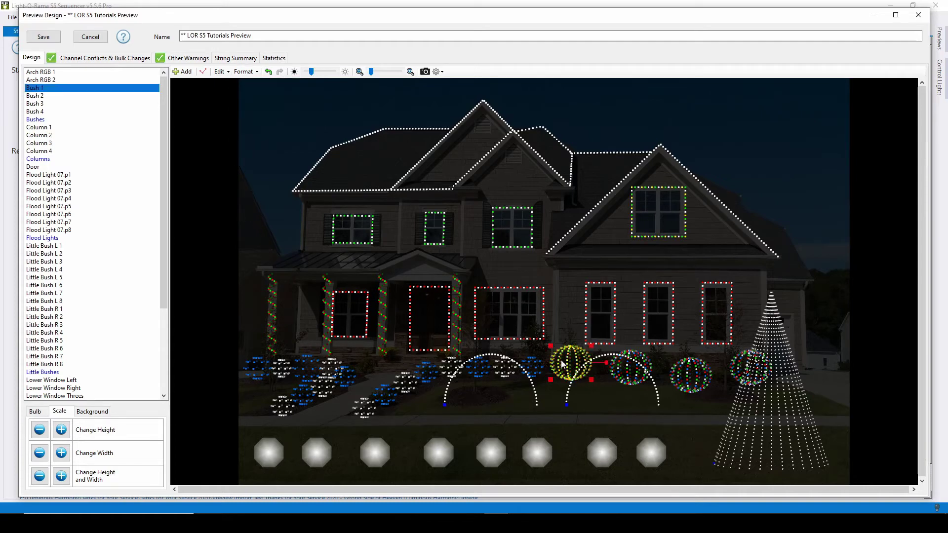
{"action": "left_click", "coordinate": [631, 378], "text": "ctrl"}
{"action": "left_click", "coordinate": [696, 386], "text": "ctrl"}
{"action": "left_click", "coordinate": [735, 368], "text": "ctrl"}
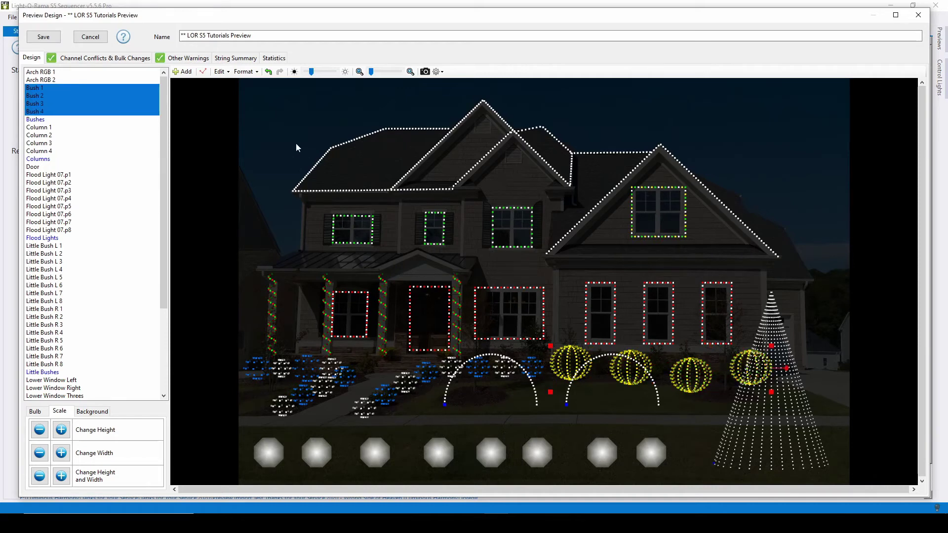
{"action": "left_click", "coordinate": [244, 71]}
{"action": "mouse_move", "coordinate": [259, 83]}
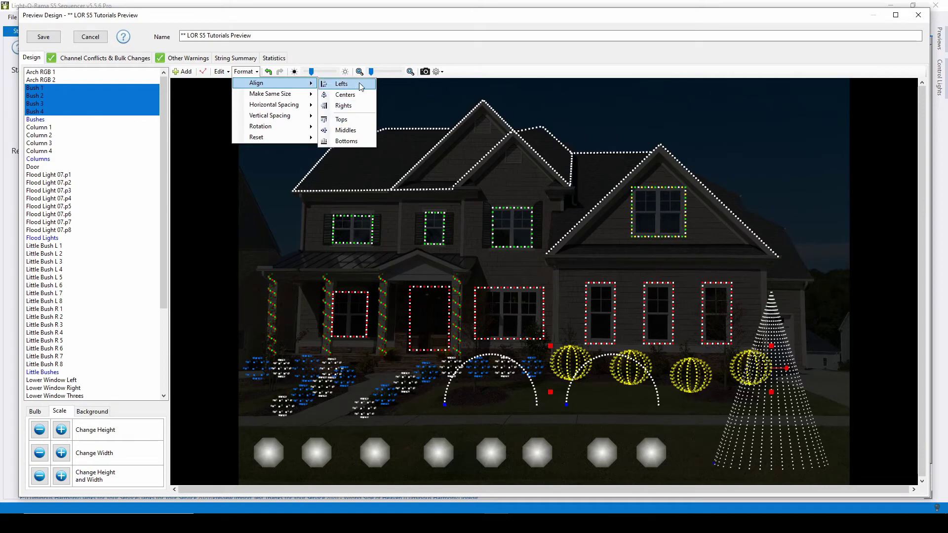
{"action": "left_click", "coordinate": [366, 121]}
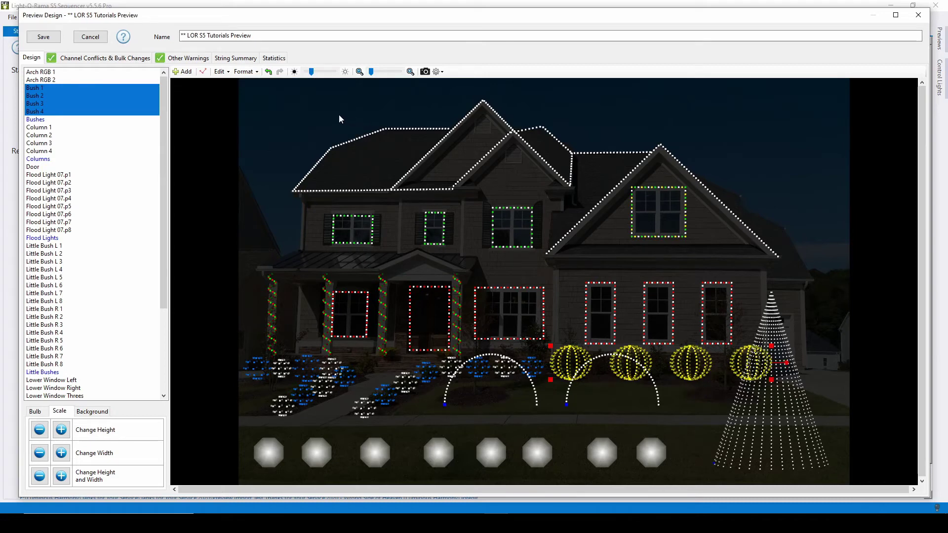
{"action": "left_click", "coordinate": [268, 71]}
Align Bush 1–4 by their bottoms and clear the selection
{"action": "left_click", "coordinate": [245, 72]}
{"action": "mouse_move", "coordinate": [266, 83]}
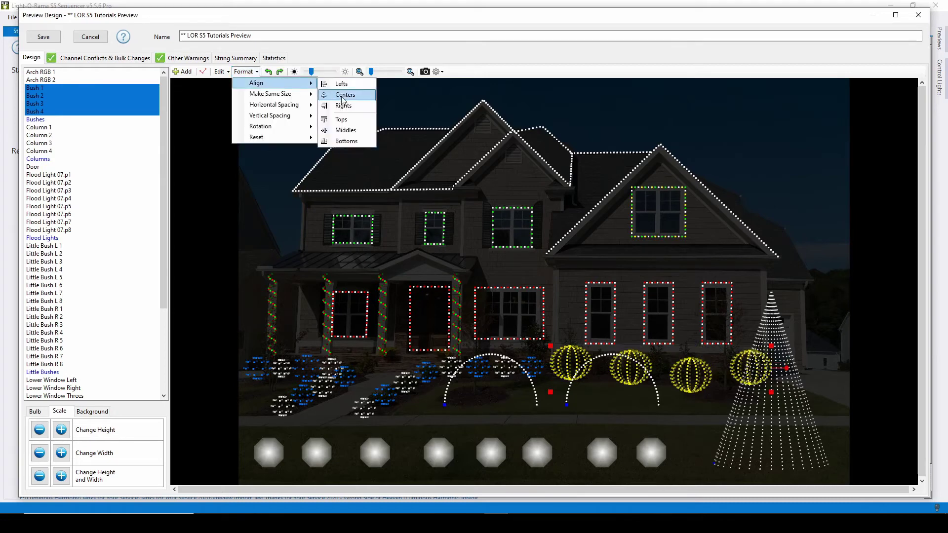
{"action": "left_click", "coordinate": [351, 142]}
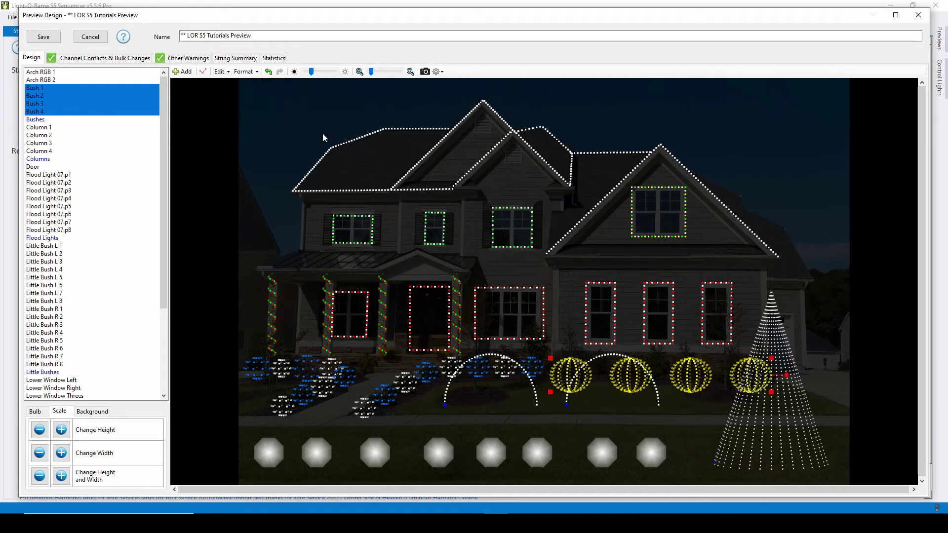
{"action": "left_click", "coordinate": [244, 72]}
{"action": "mouse_move", "coordinate": [263, 89]}
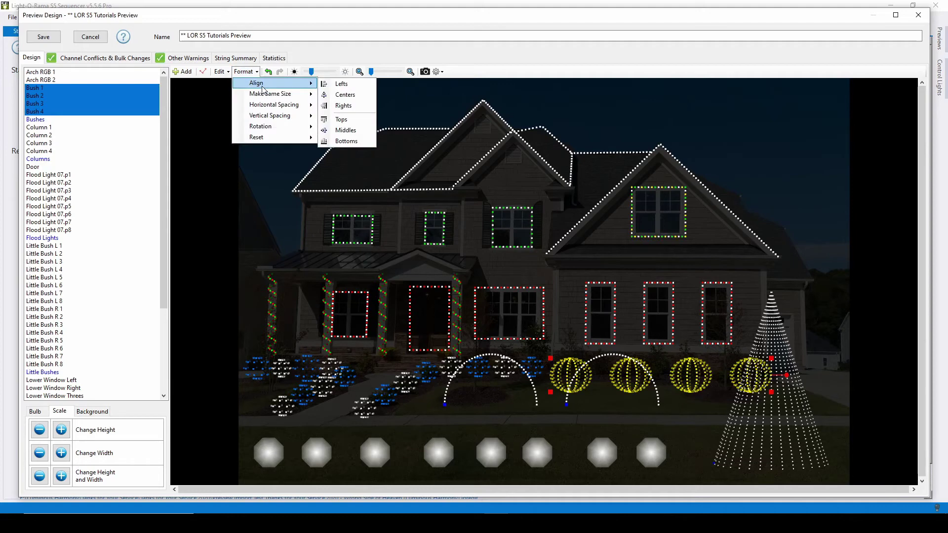
{"action": "left_click", "coordinate": [212, 137]}
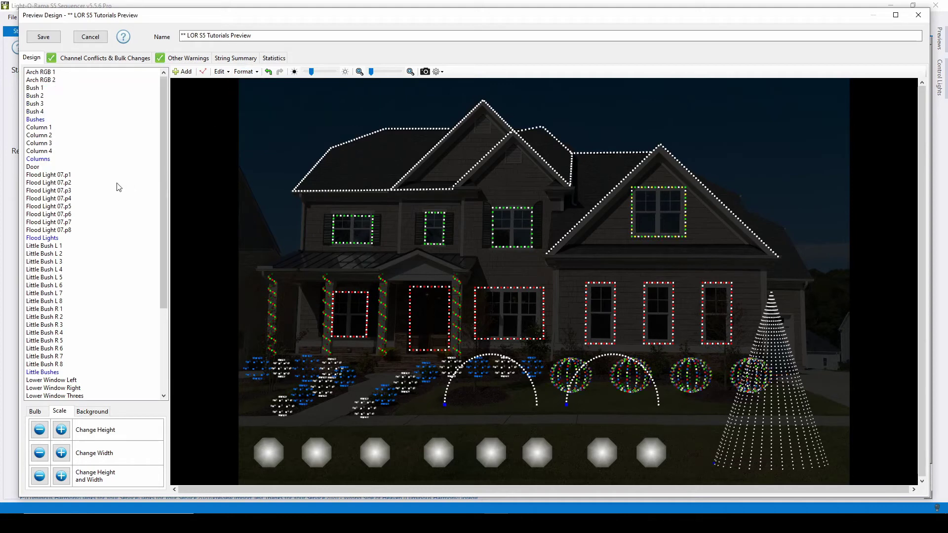
Make Little Bush L1–L4 the same size using Make Same Size > Both, then deselect them
{"action": "left_click", "coordinate": [67, 246]}
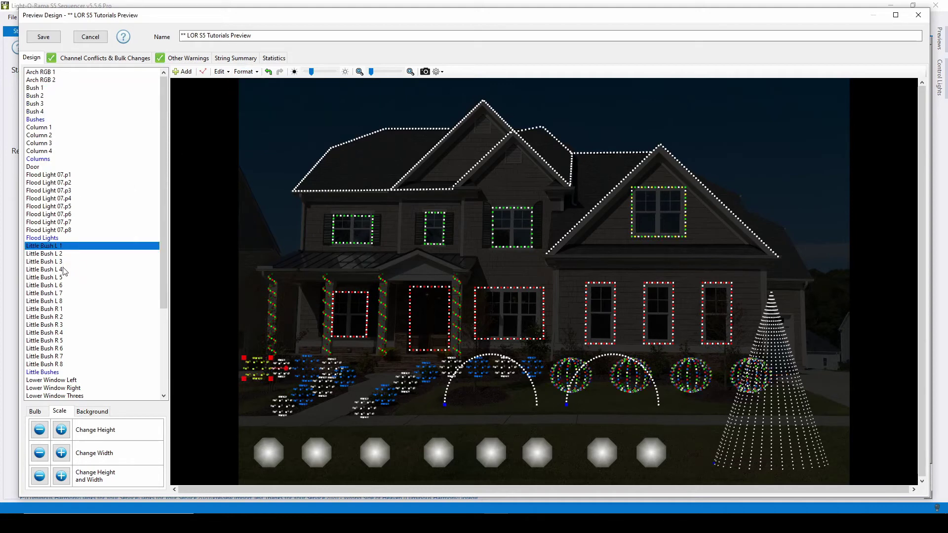
{"action": "left_click", "coordinate": [66, 269], "text": "shift"}
{"action": "left_click", "coordinate": [250, 73]}
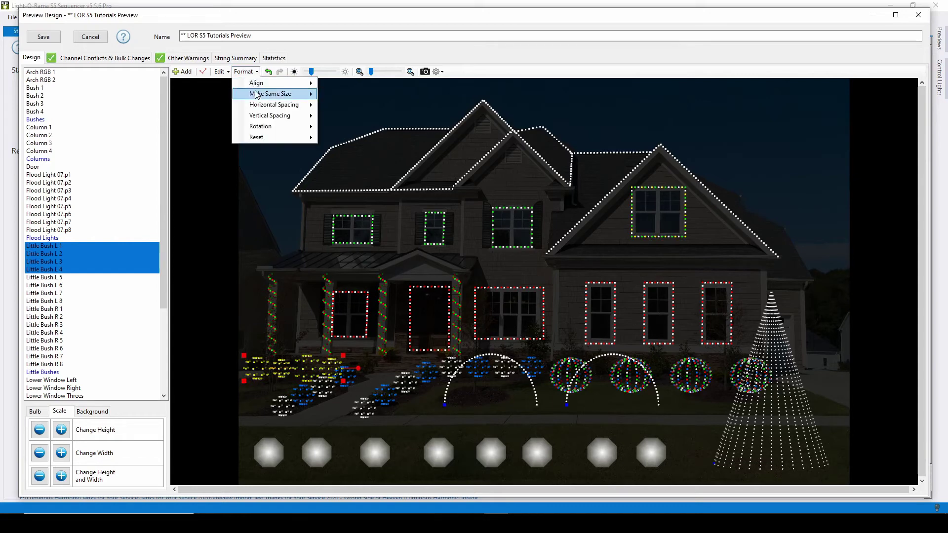
{"action": "mouse_move", "coordinate": [269, 95]}
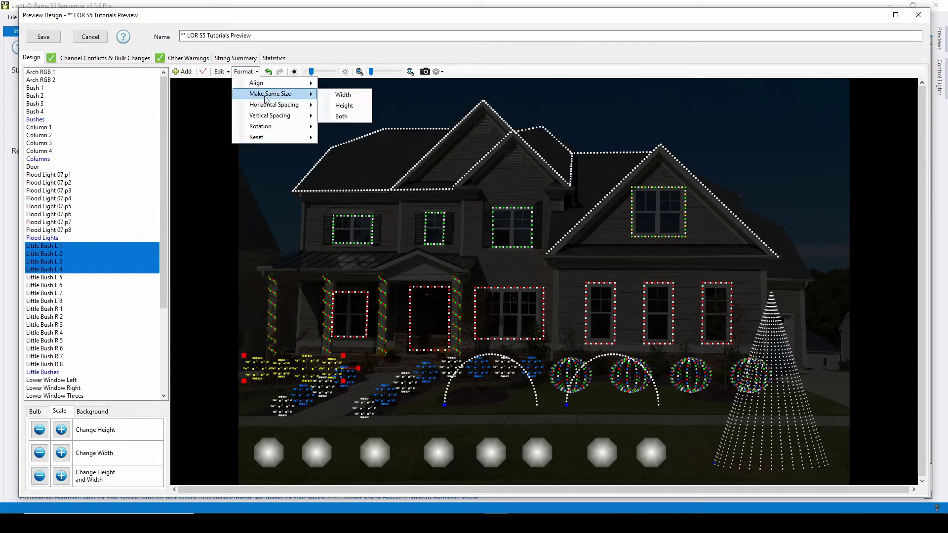
{"action": "left_click", "coordinate": [360, 117]}
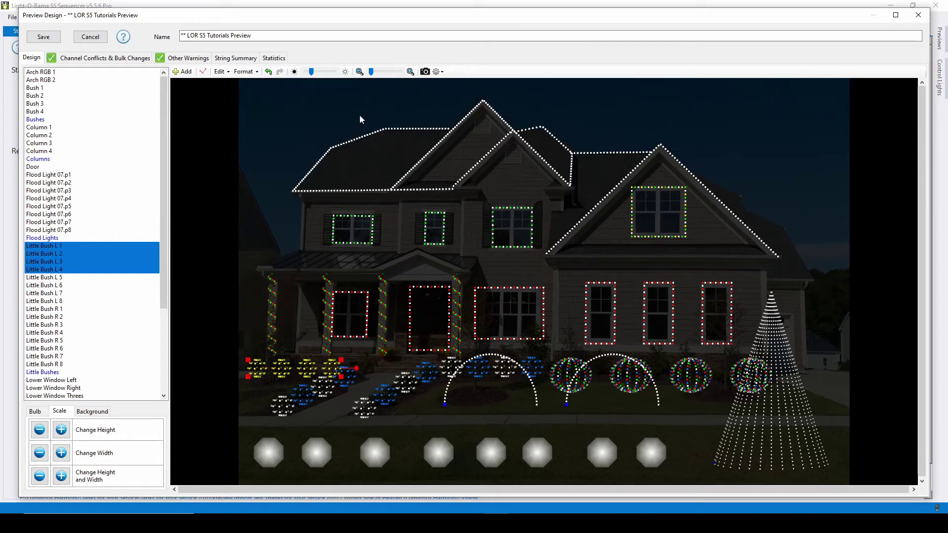
{"action": "left_click", "coordinate": [234, 208]}
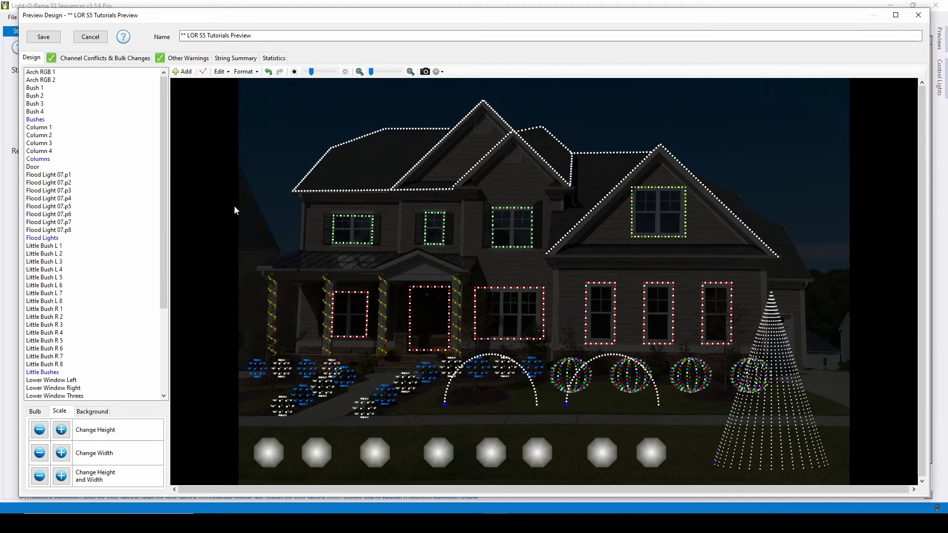
Dismiss the Format menu without changes and select the first flood light
{"action": "left_click", "coordinate": [244, 72]}
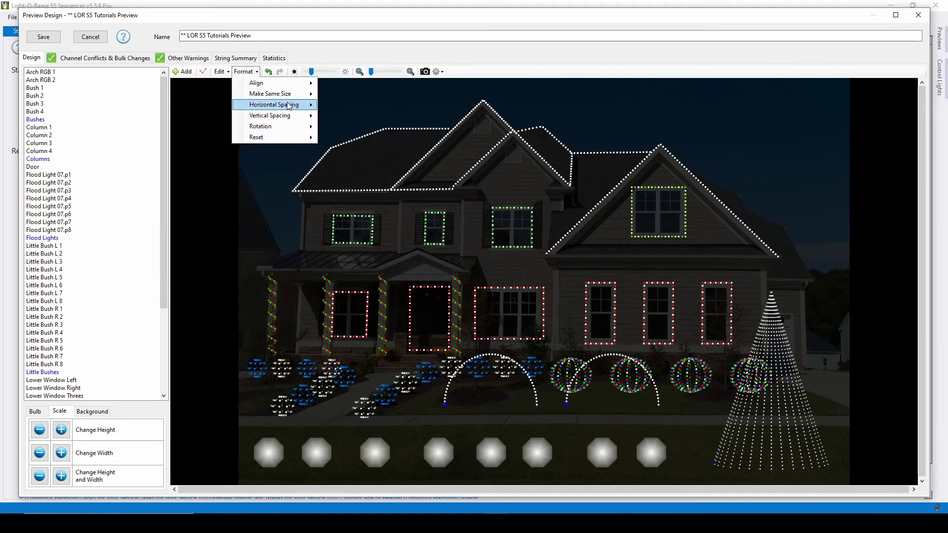
{"action": "mouse_move", "coordinate": [288, 106]}
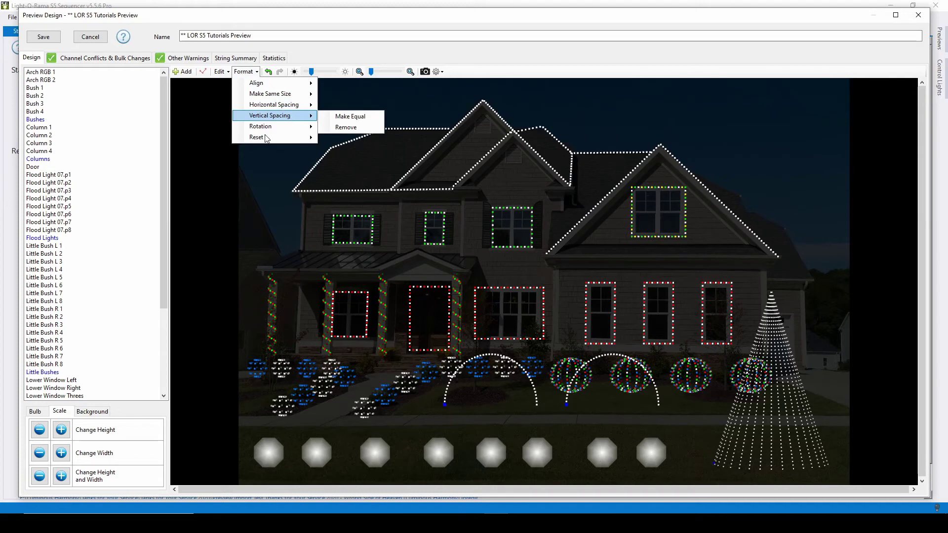
{"action": "left_click", "coordinate": [218, 247]}
{"action": "left_click", "coordinate": [73, 175]}
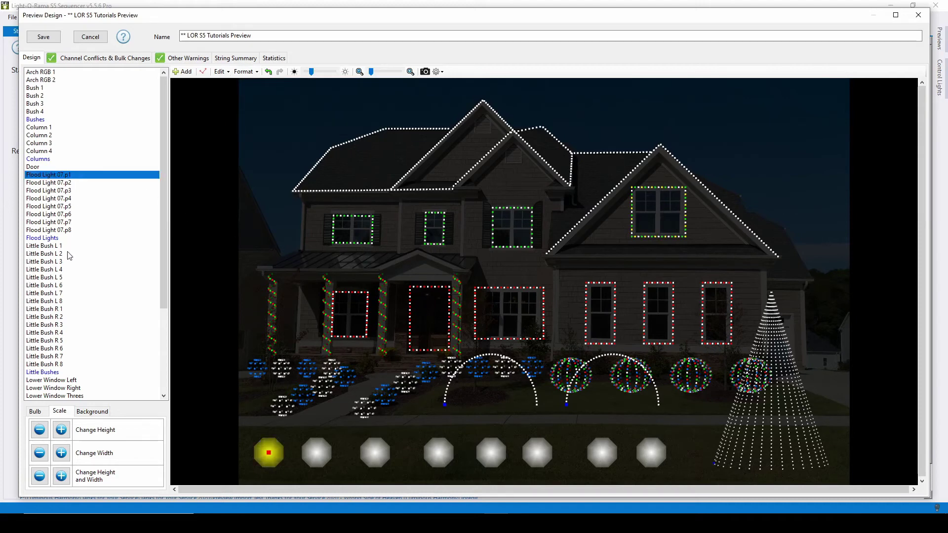
Select all eight Flood Light 07 props and make their horizontal spacing equal
{"action": "left_click", "coordinate": [70, 231], "text": "shift"}
{"action": "left_click", "coordinate": [245, 72]}
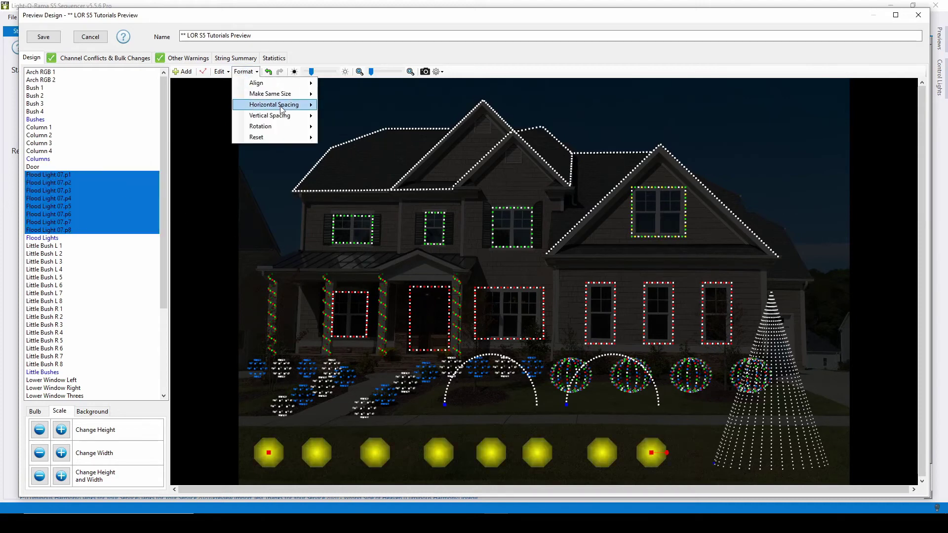
{"action": "mouse_move", "coordinate": [307, 110]}
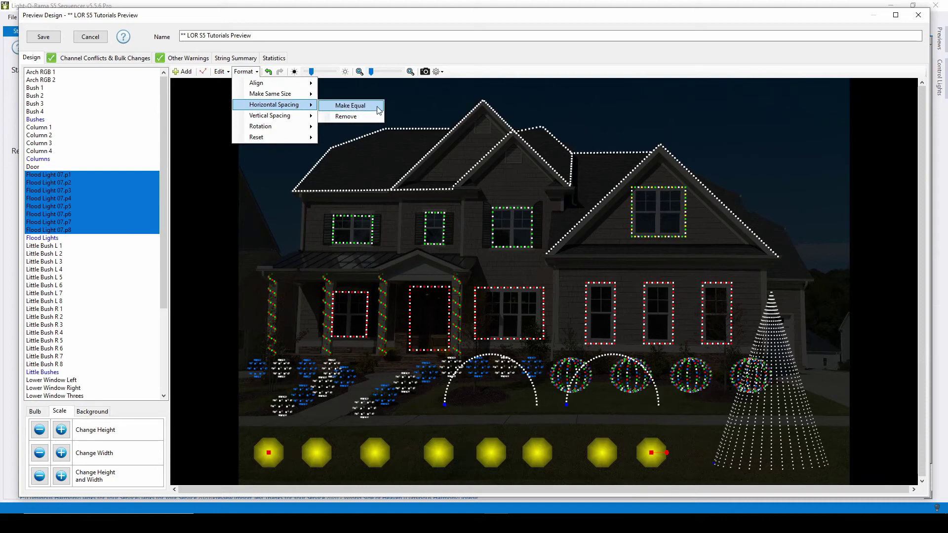
{"action": "left_click", "coordinate": [350, 105]}
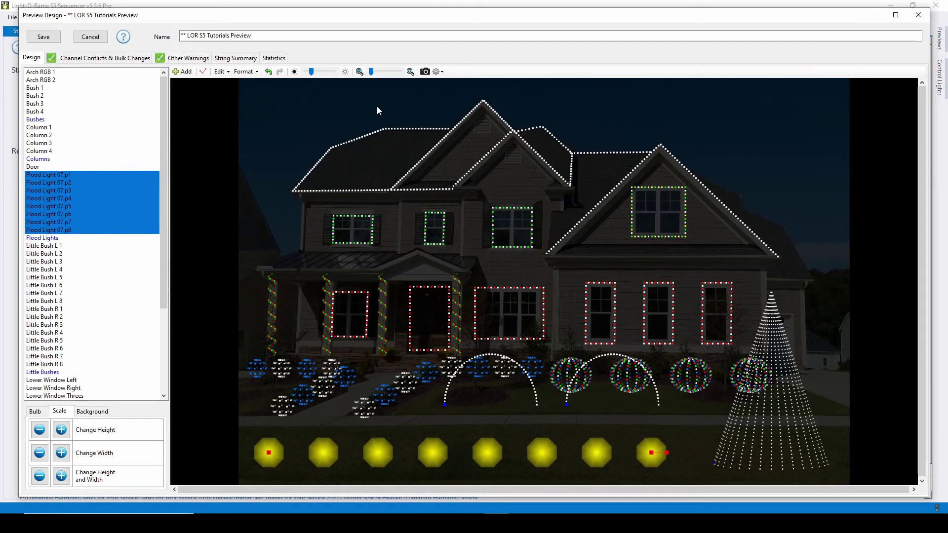
Try removing the flood lights' horizontal spacing, undo it, and deselect them
{"action": "left_click", "coordinate": [246, 75]}
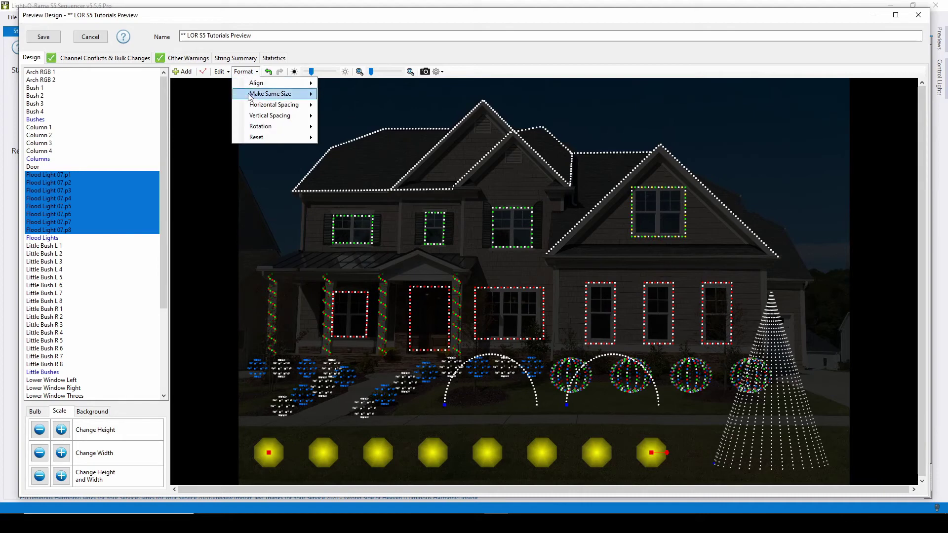
{"action": "mouse_move", "coordinate": [290, 111]}
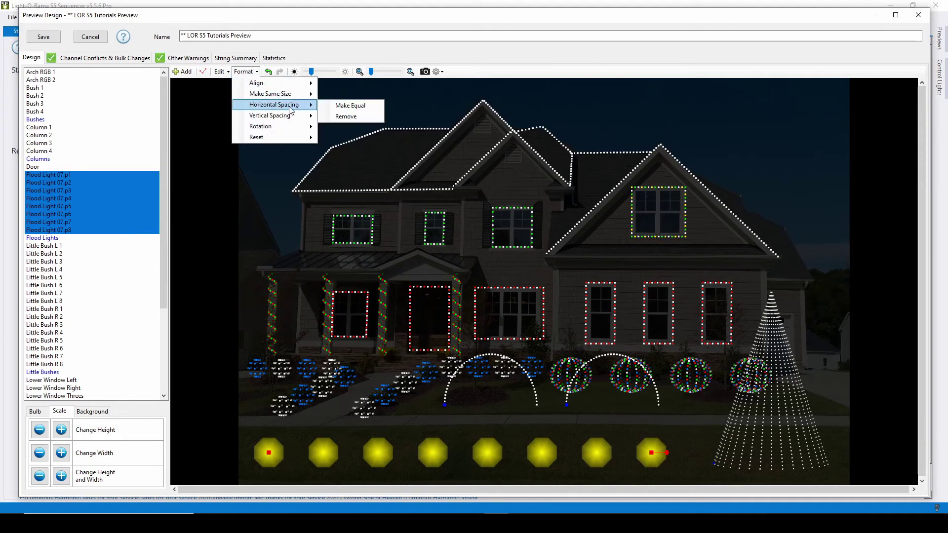
{"action": "left_click", "coordinate": [352, 118]}
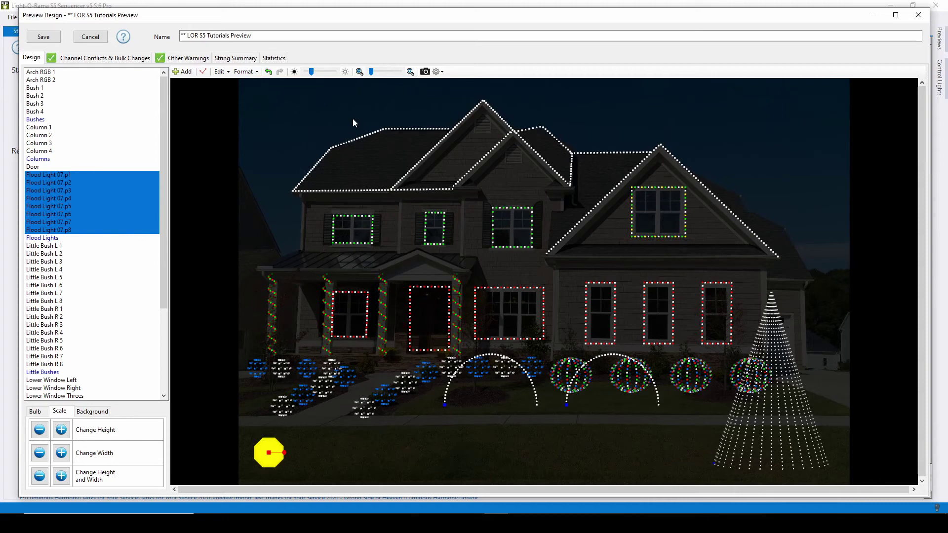
{"action": "key", "text": "ctrl+z"}
{"action": "left_click", "coordinate": [291, 129]}
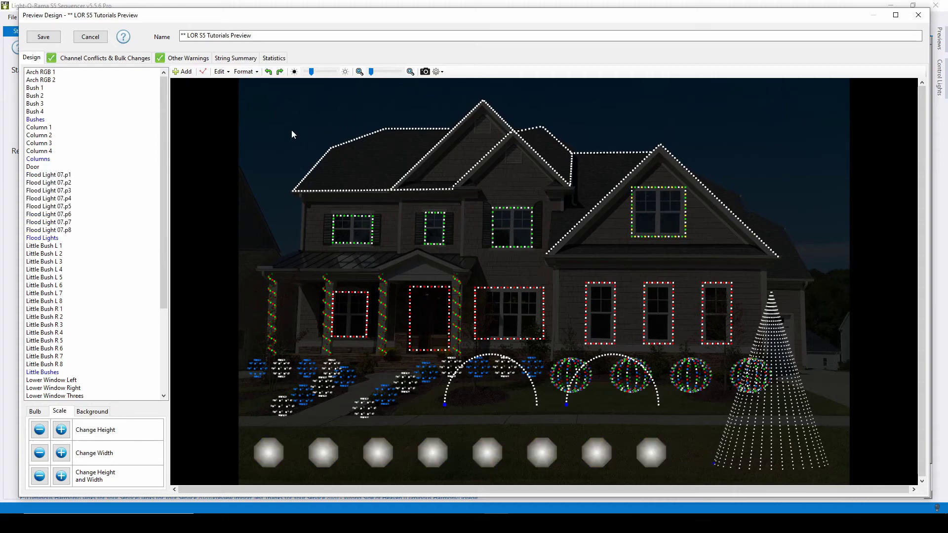
{"action": "left_click", "coordinate": [765, 414]}
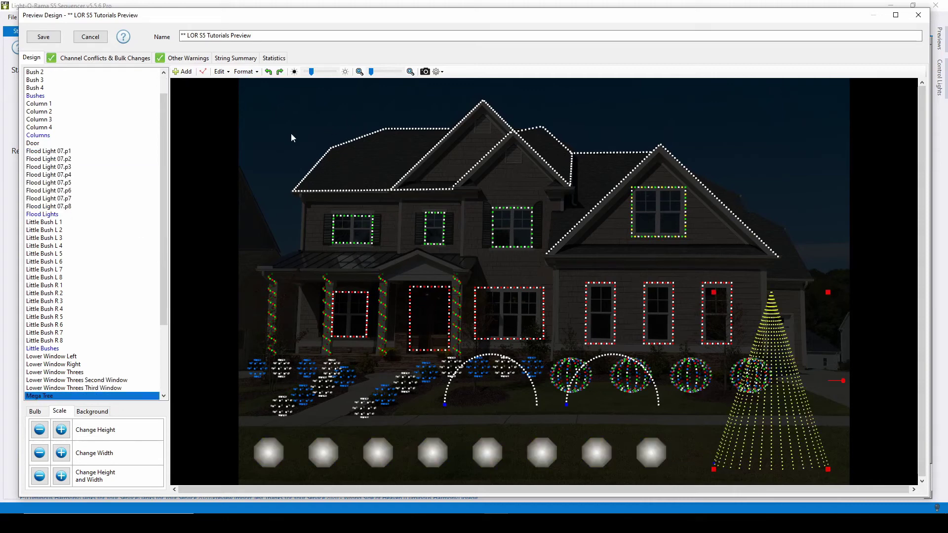
{"action": "left_click", "coordinate": [243, 72]}
{"action": "mouse_move", "coordinate": [311, 124]}
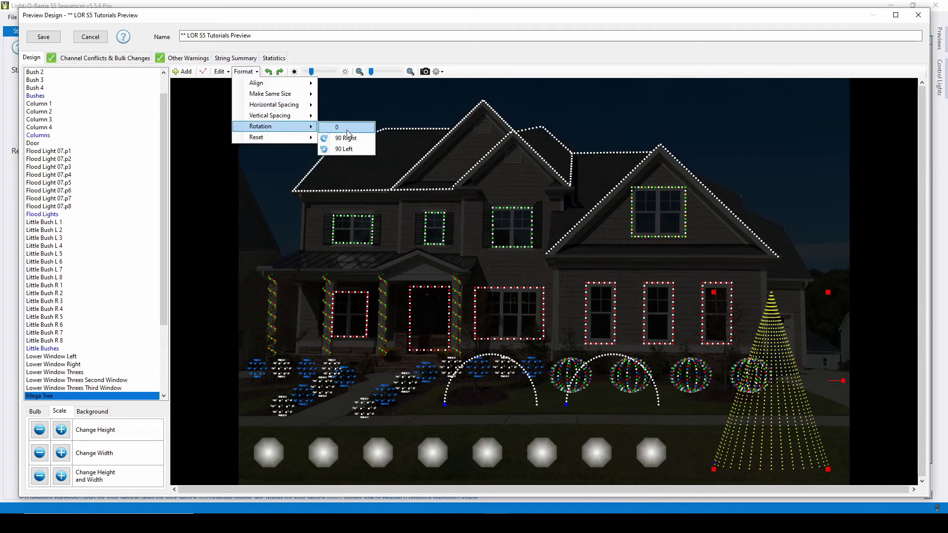
{"action": "left_click", "coordinate": [348, 140]}
{"action": "left_click", "coordinate": [244, 72]}
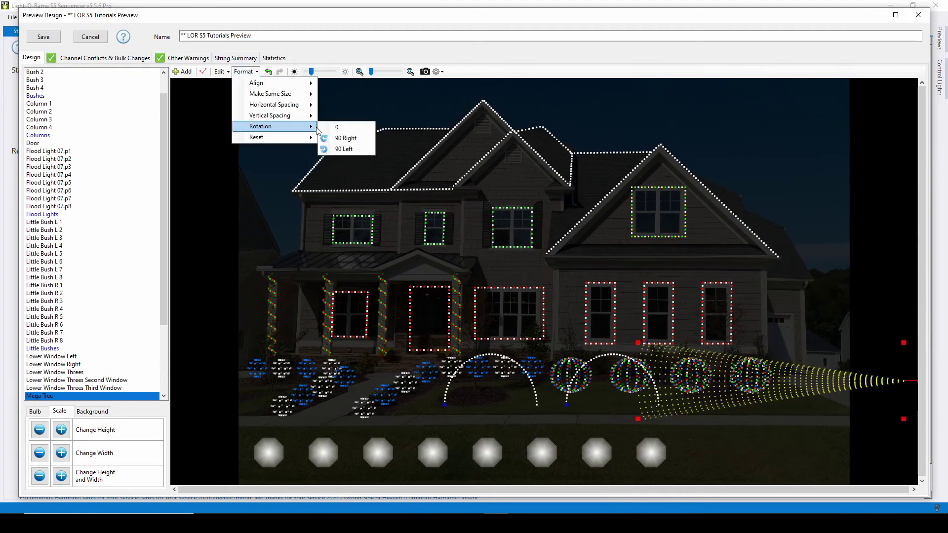
{"action": "left_click", "coordinate": [333, 132]}
{"action": "left_click", "coordinate": [789, 421]}
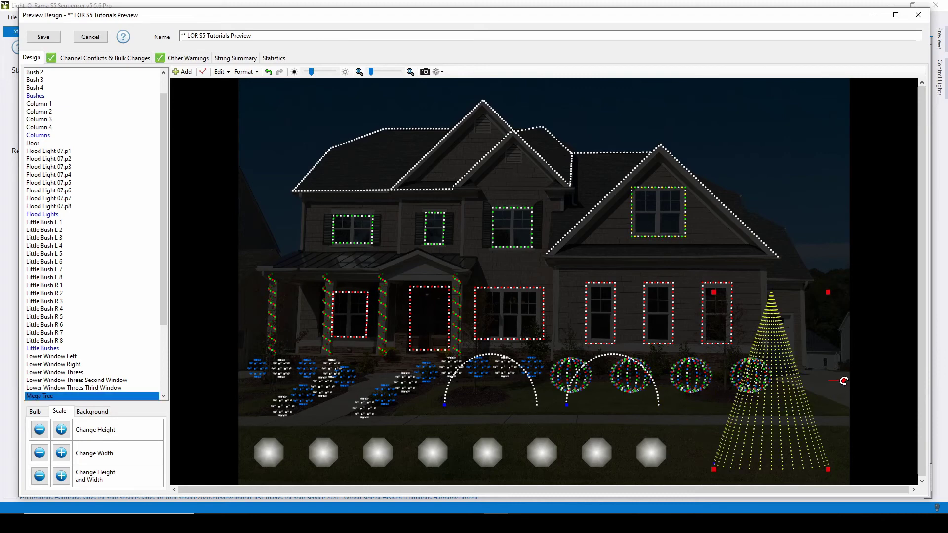
{"action": "left_click_drag", "start_coordinate": [843, 381], "coordinate": [823, 334]}
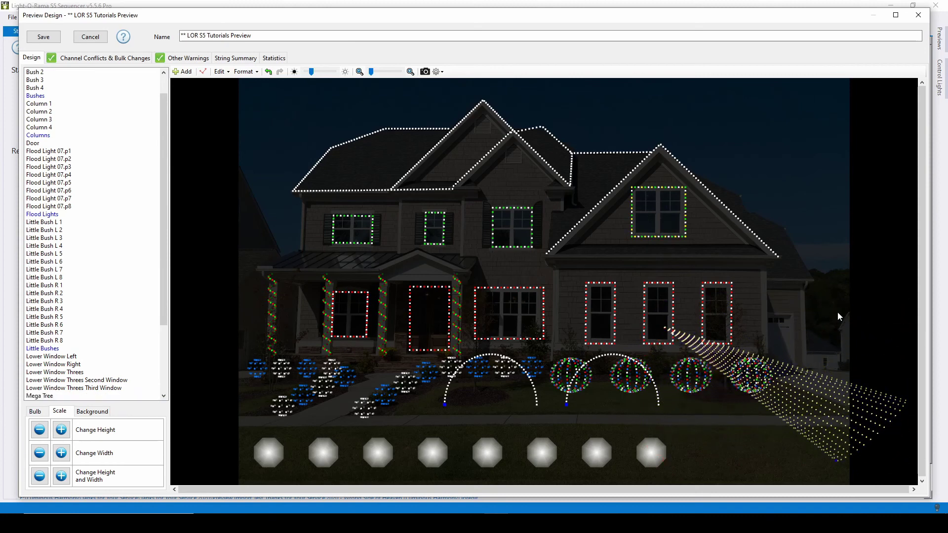
{"action": "key", "text": "ctrl+z"}
{"action": "left_click", "coordinate": [826, 255]}
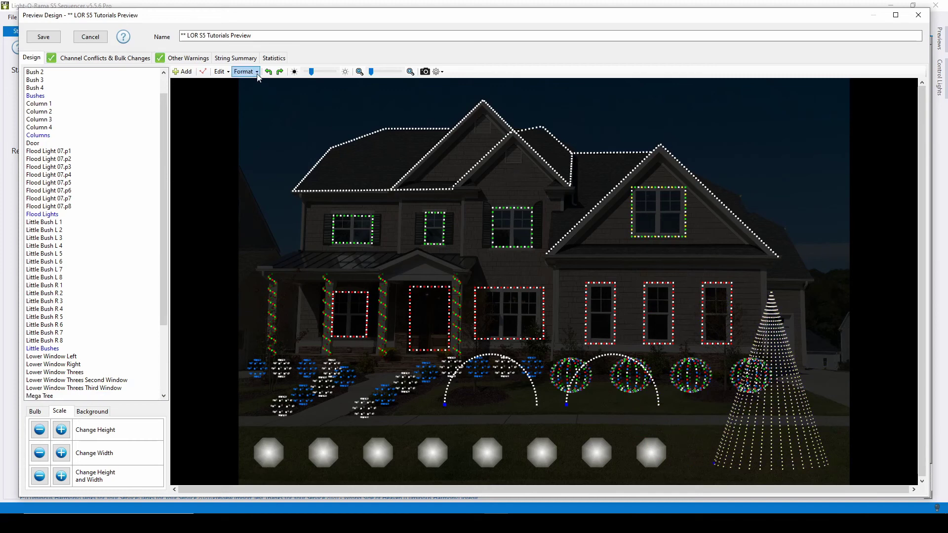
Reset Upper Window 4 to its default size and move it left and down over the upper house front
{"action": "left_click", "coordinate": [638, 231]}
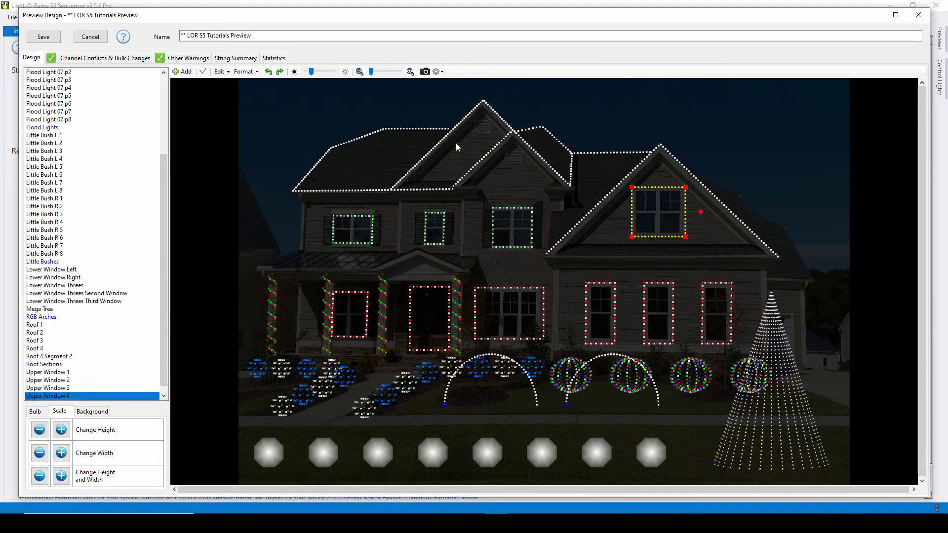
{"action": "left_click", "coordinate": [245, 72]}
{"action": "mouse_move", "coordinate": [296, 137]}
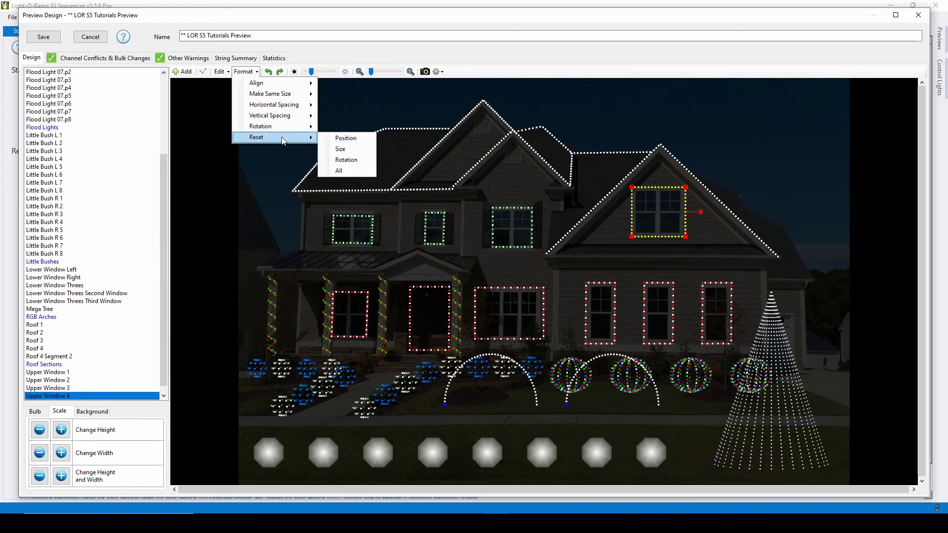
{"action": "left_click", "coordinate": [349, 147]}
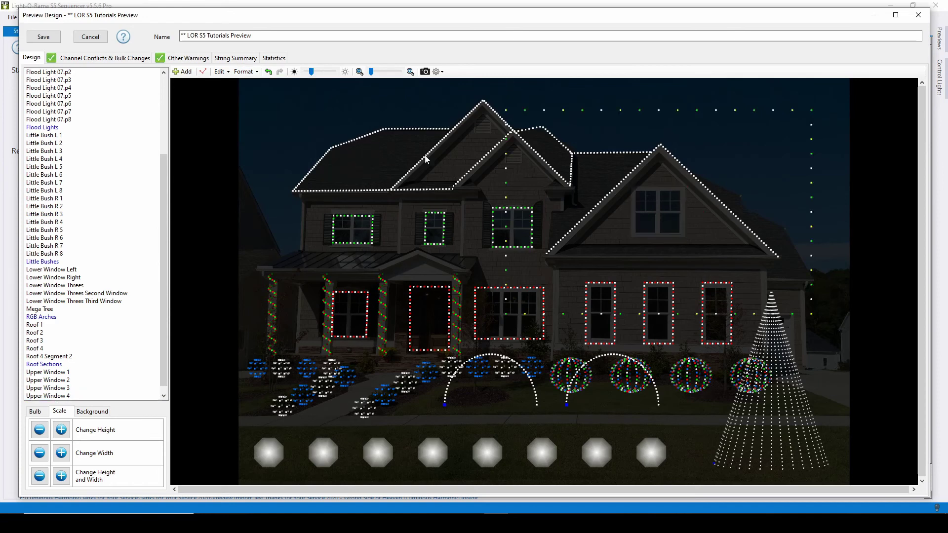
{"action": "left_click", "coordinate": [646, 110]}
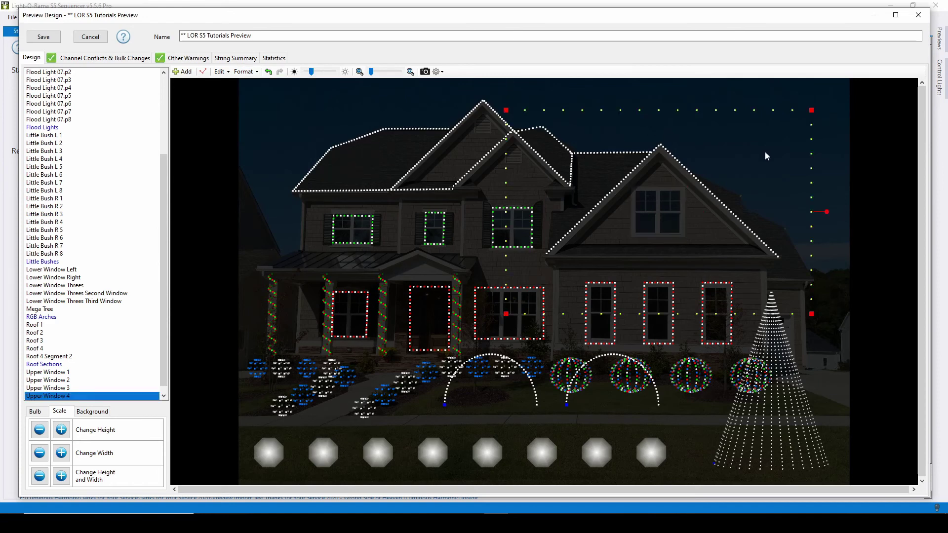
{"action": "left_click_drag", "start_coordinate": [765, 152], "coordinate": [721, 168]}
{"action": "key", "text": "Left"}
{"action": "key", "text": "Left"}
{"action": "key", "text": "Left"}
{"action": "key", "text": "Left"}
{"action": "key", "text": "Left"}
{"action": "key", "text": "Left"}
{"action": "key", "text": "Left"}
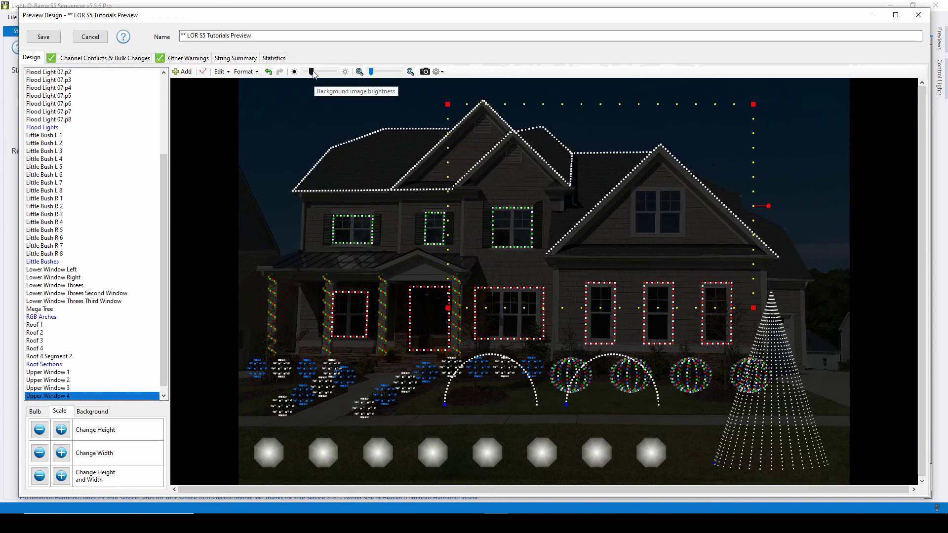
Drop the background image brightness to minimum and show the Background settings panel
{"action": "left_click_drag", "start_coordinate": [313, 73], "coordinate": [307, 75]}
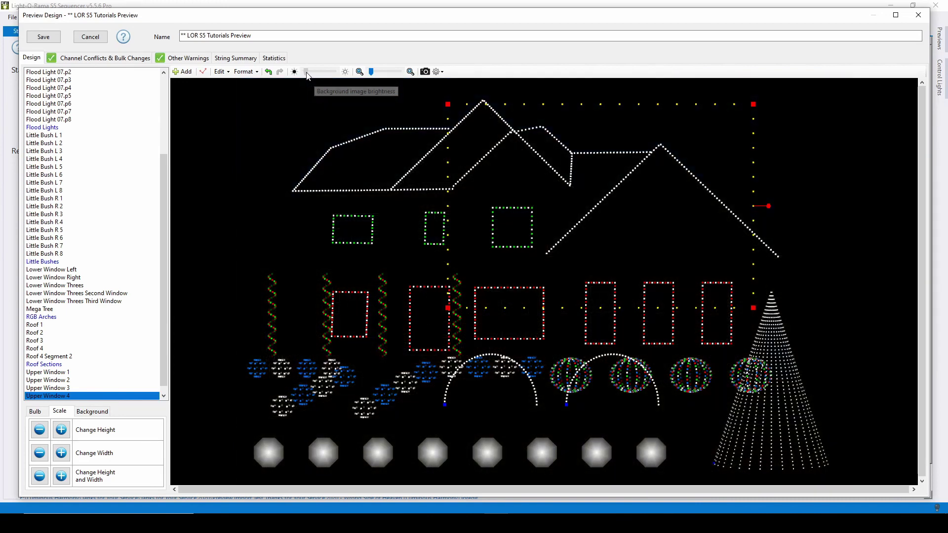
{"action": "left_click", "coordinate": [92, 411]}
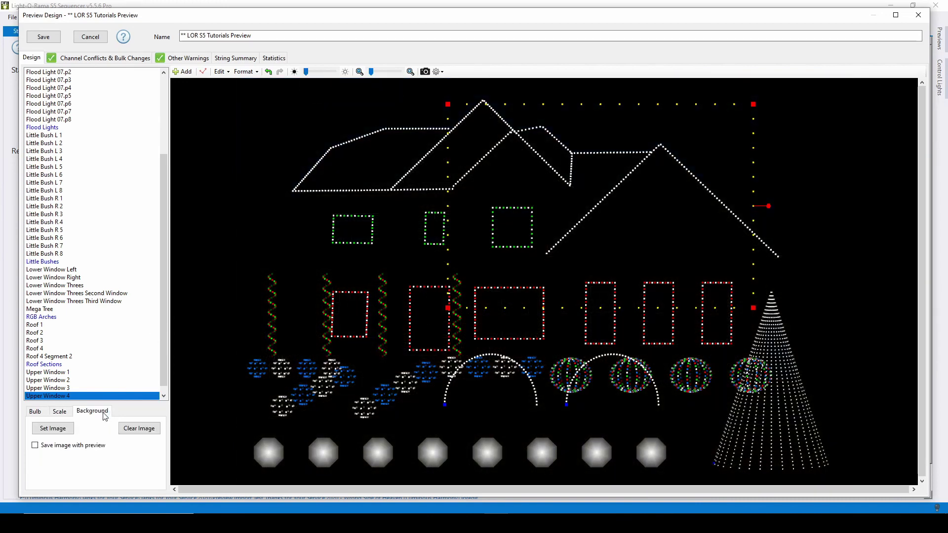